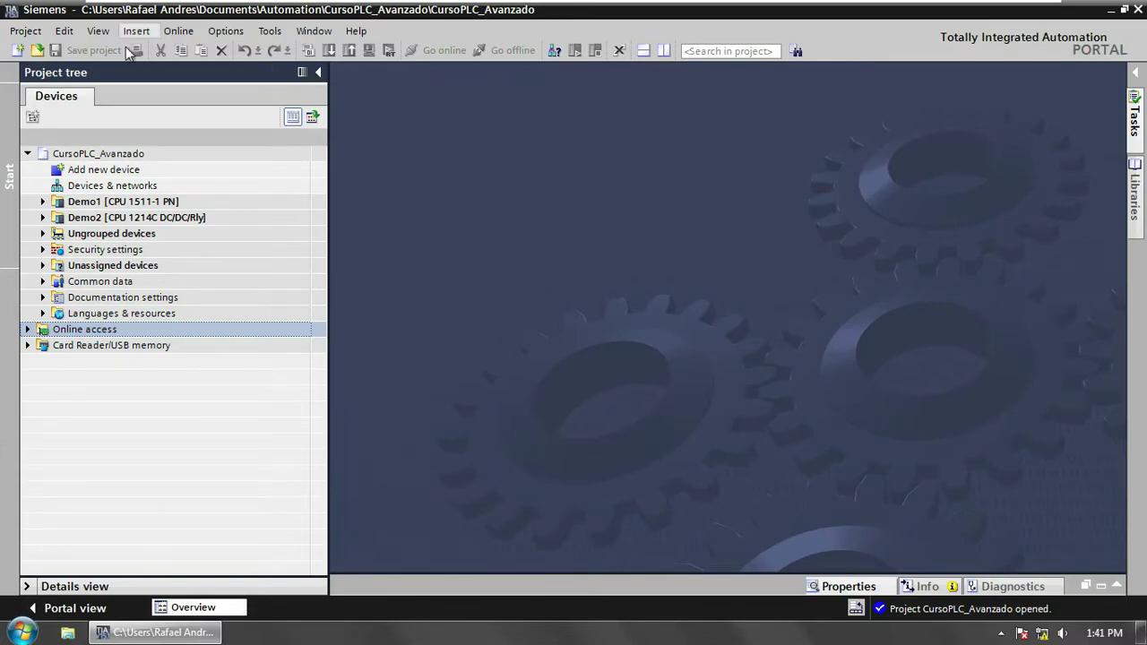
Step: Examine the contents of the CursoPLC_Avanzado project folder under Documents\Automation in Windows Explorer, and close the window
left_click(68, 633)
left_click_drag(393, 32, 436, 120)
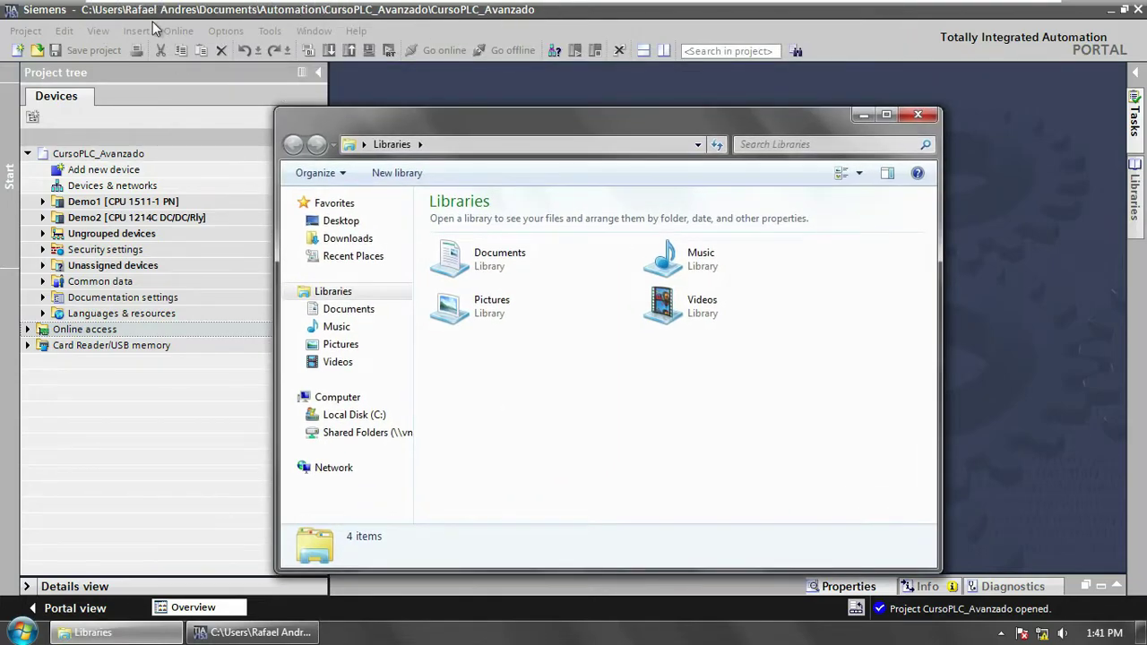
left_click(350, 309)
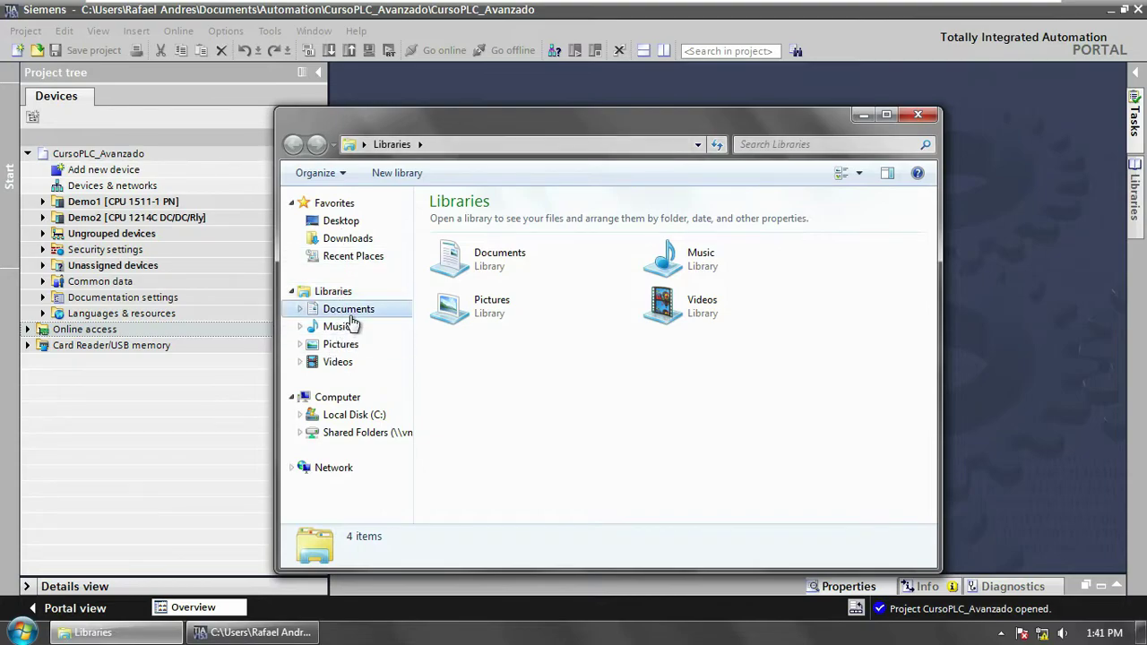
double_click(481, 267)
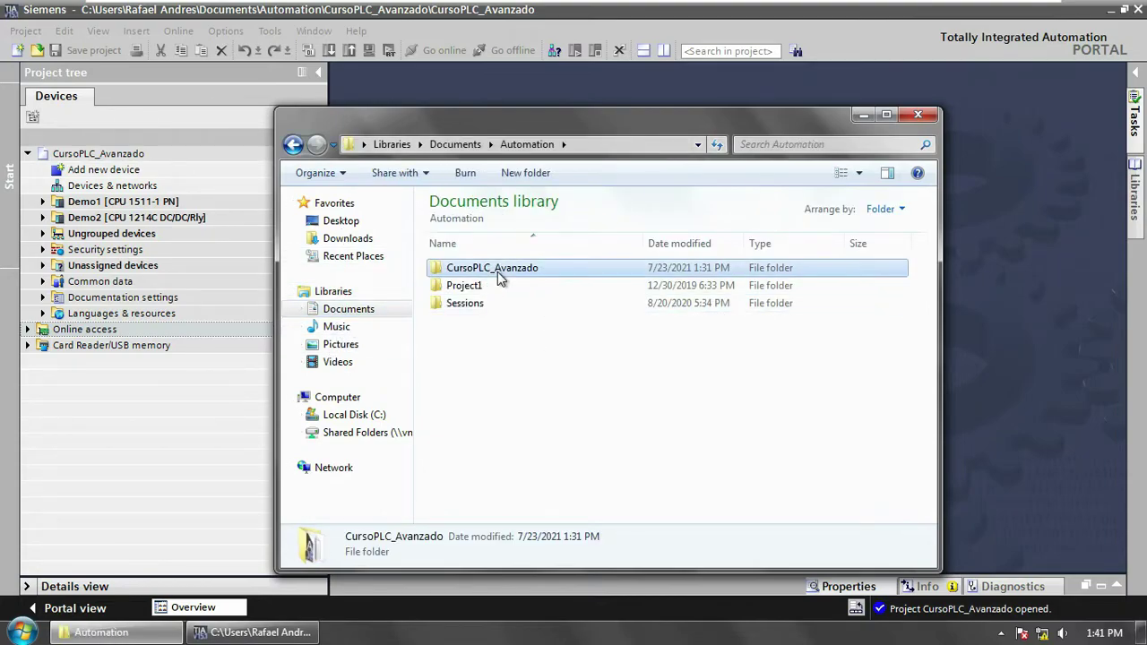
double_click(498, 269)
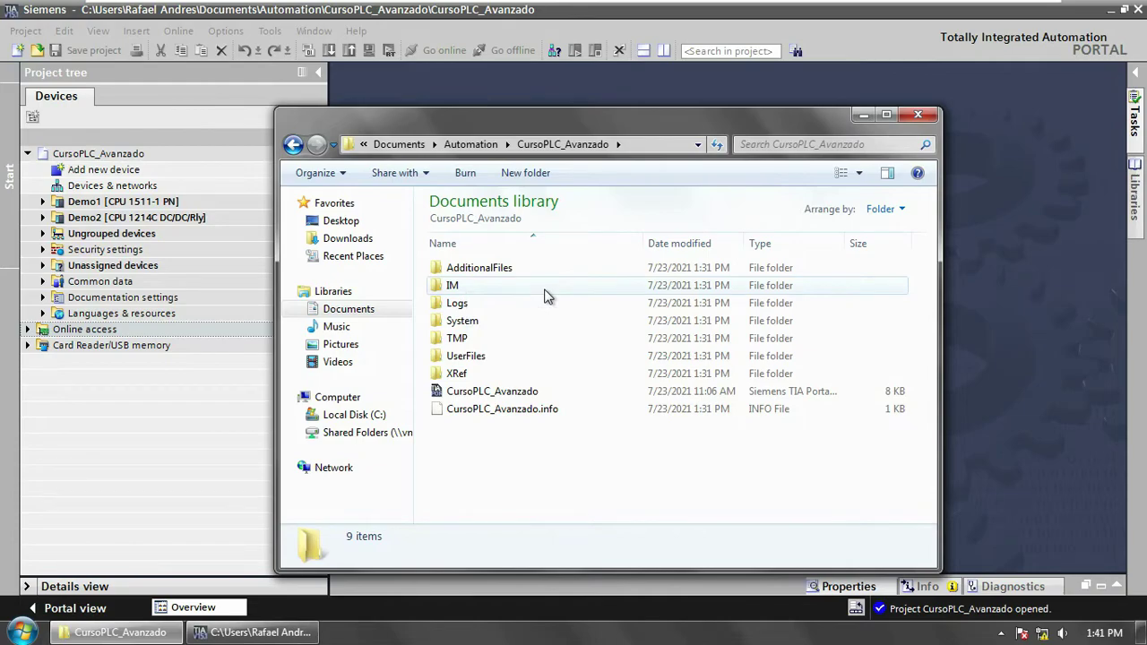
left_click(932, 118)
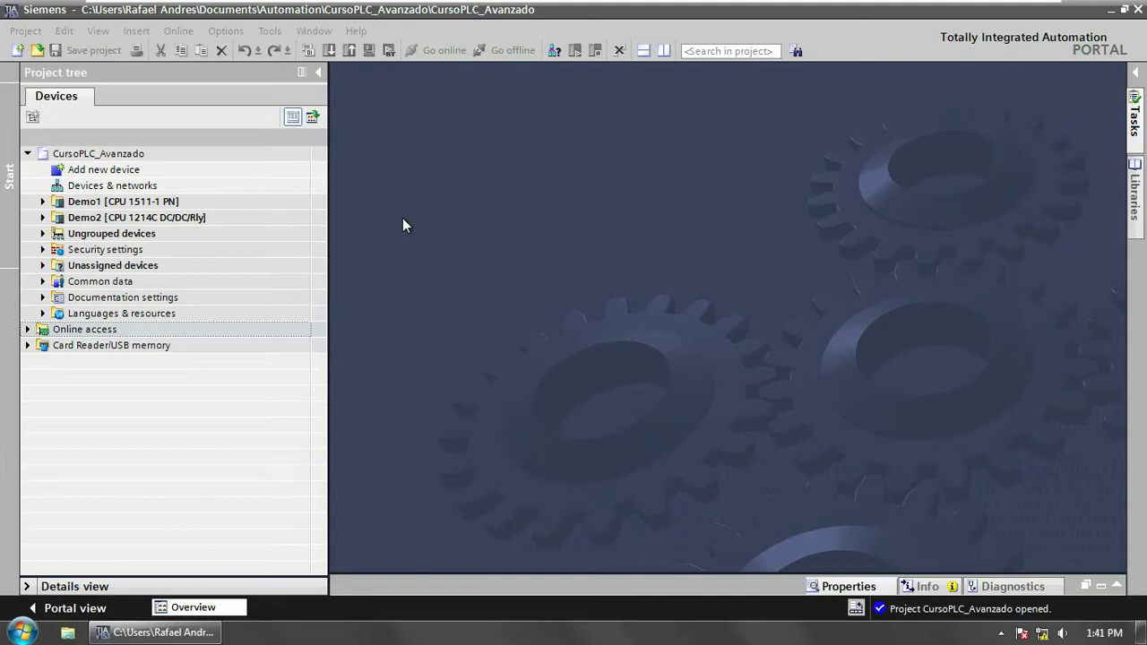
Step: Open the archive settings for the CursoPLC_Avanzado project and browse to the Desktop for the target path
left_click(29, 40)
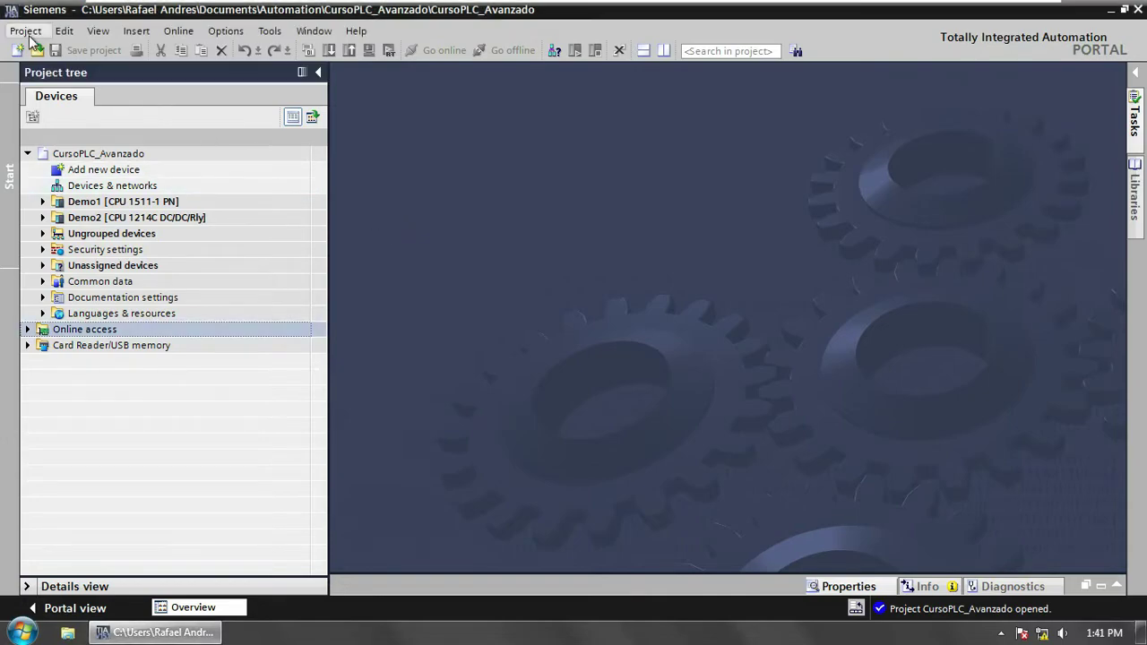
left_click(26, 32)
left_click(25, 30)
left_click(25, 31)
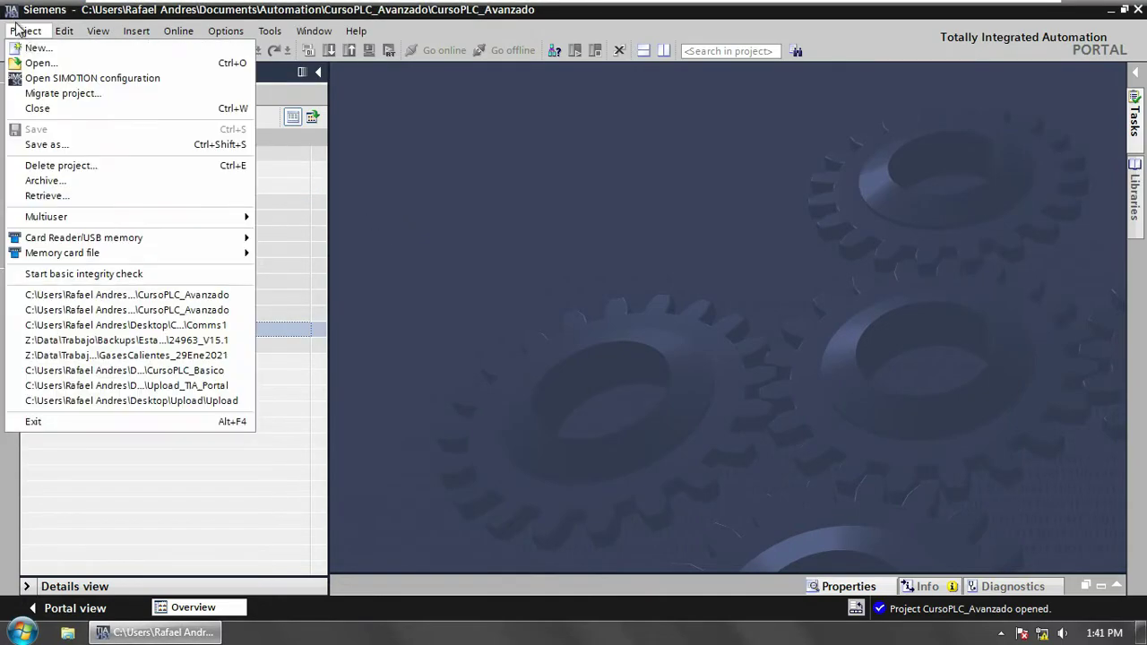
left_click(76, 182)
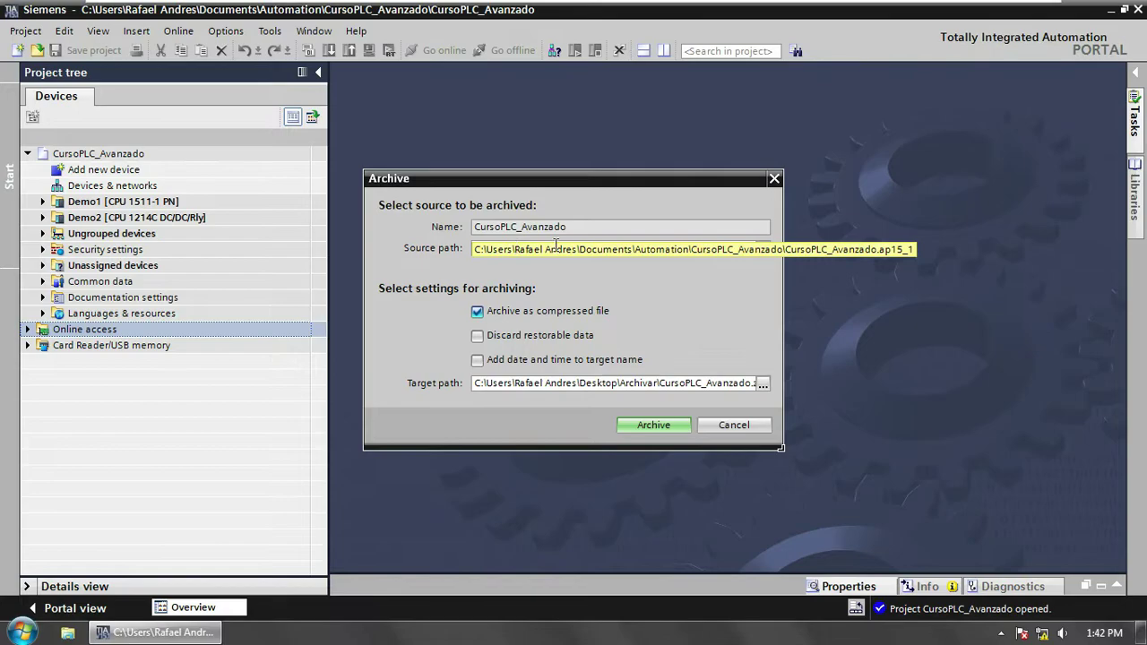
triple_click(699, 253)
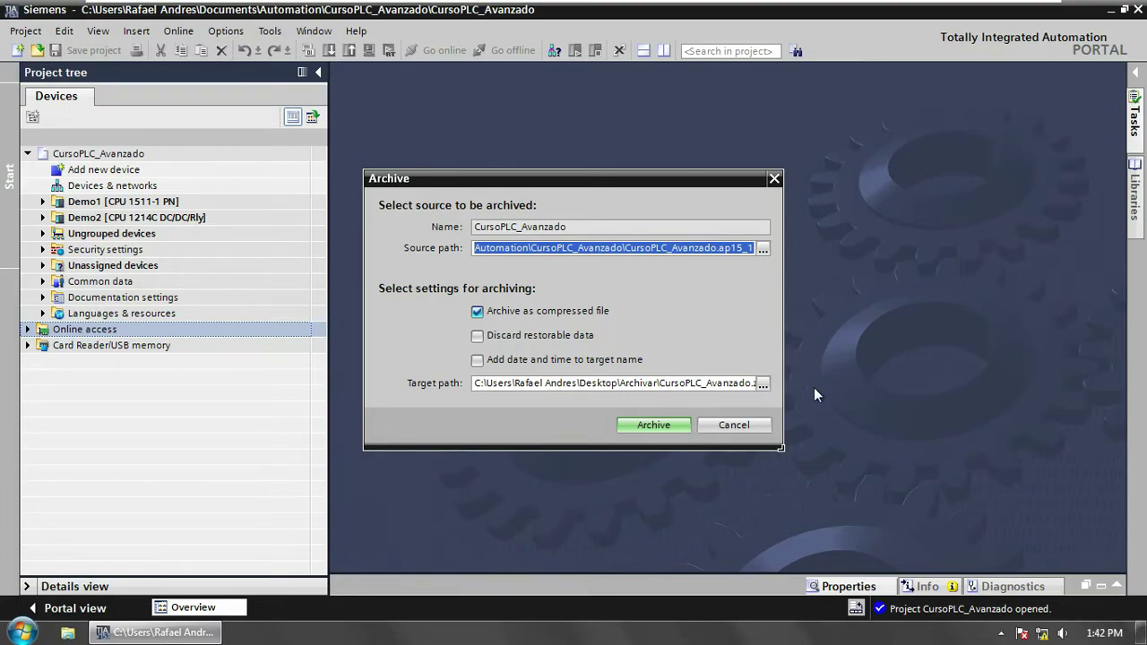
left_click(763, 383)
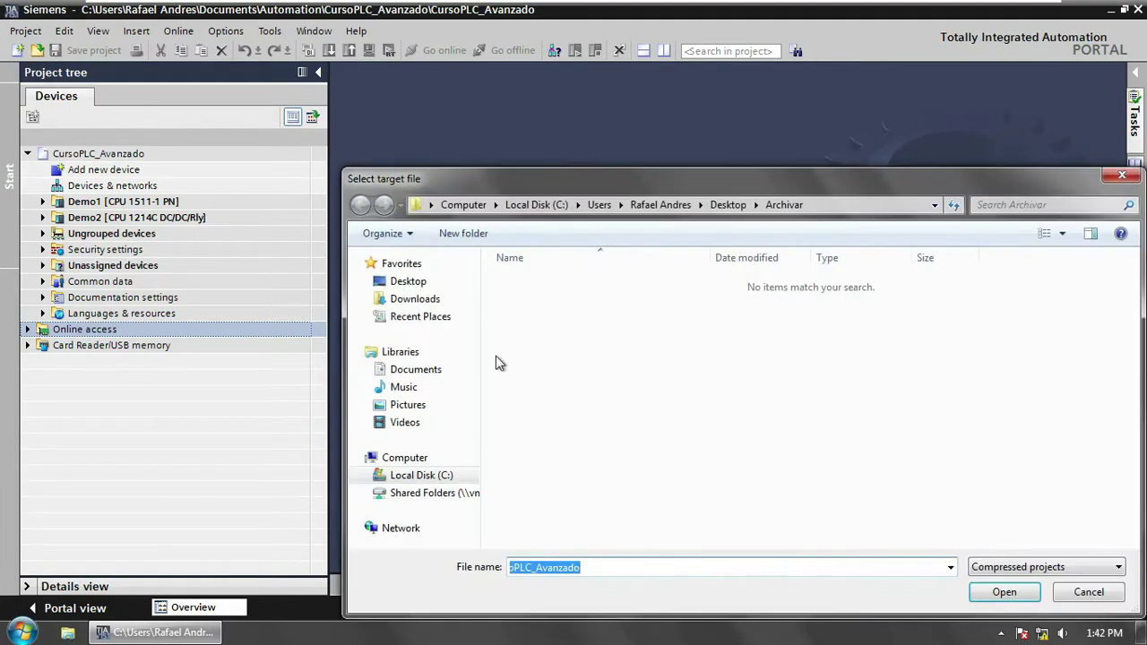
left_click(416, 284)
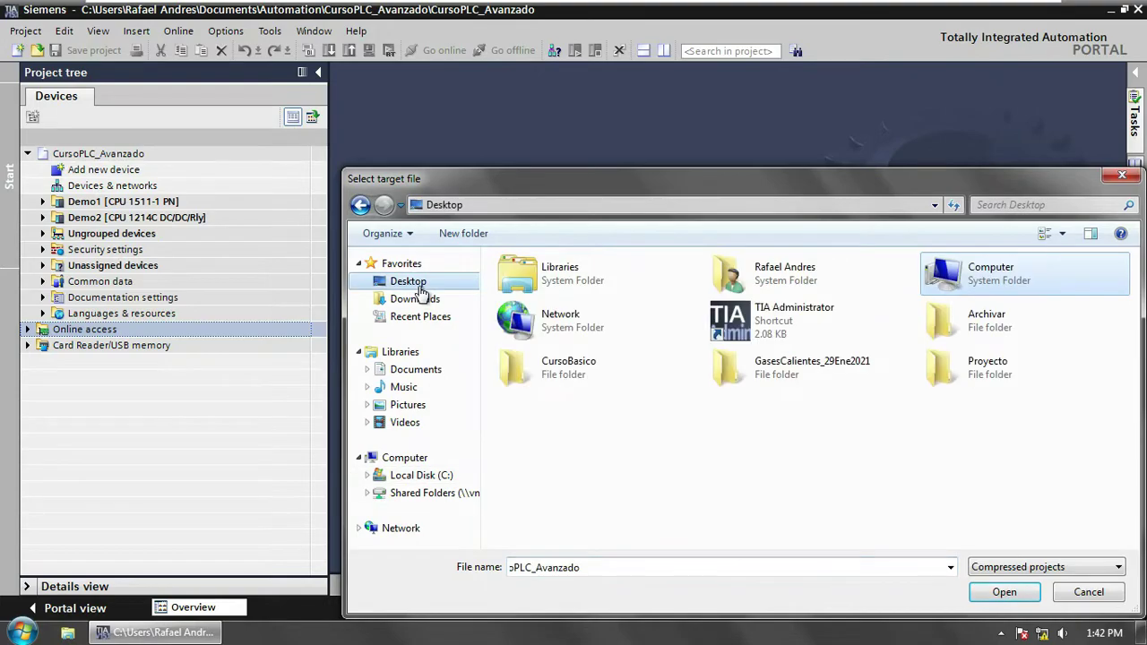
Step: Delete the GasesCalientes_29Ene2021 folder from the Desktop
left_click(845, 361)
key("Delete")
left_click(640, 386)
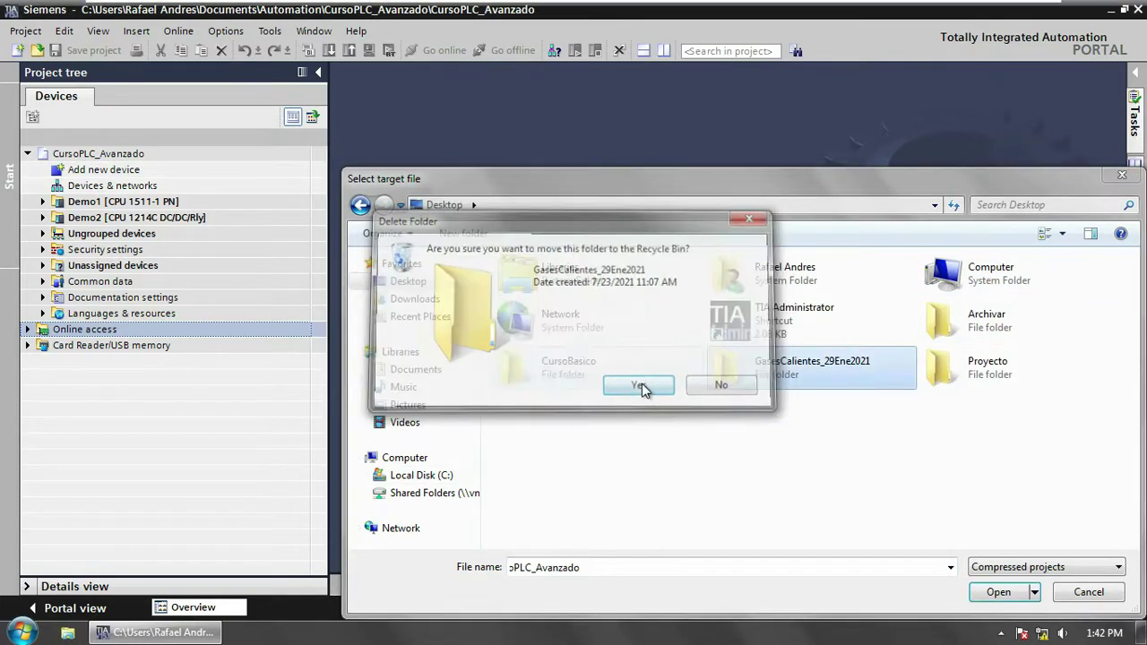
Step: Choose the Desktop's Archivar folder as the target and archive the CursoPLC_Avanzado project there
left_click(990, 335)
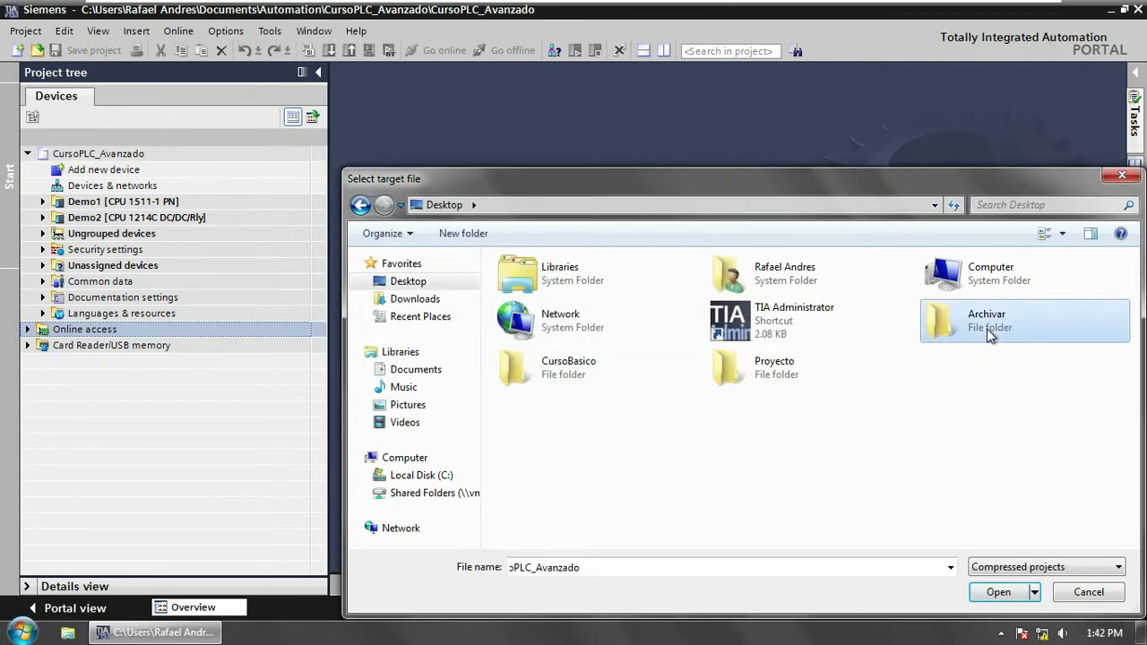
double_click(990, 336)
left_click(995, 593)
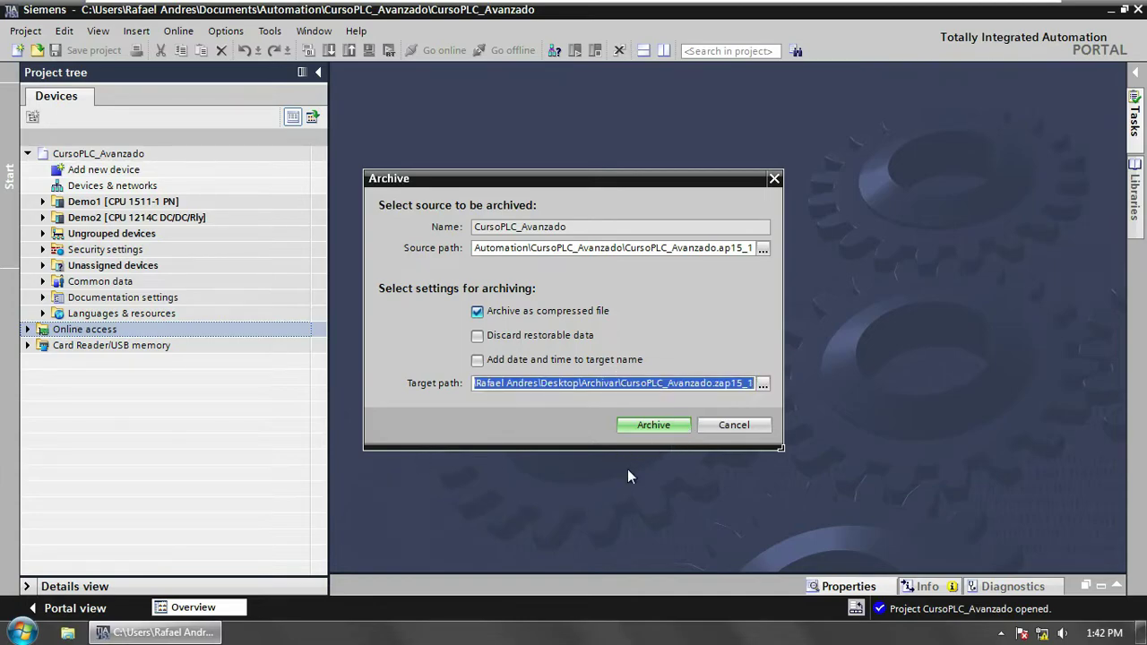
left_click(653, 424)
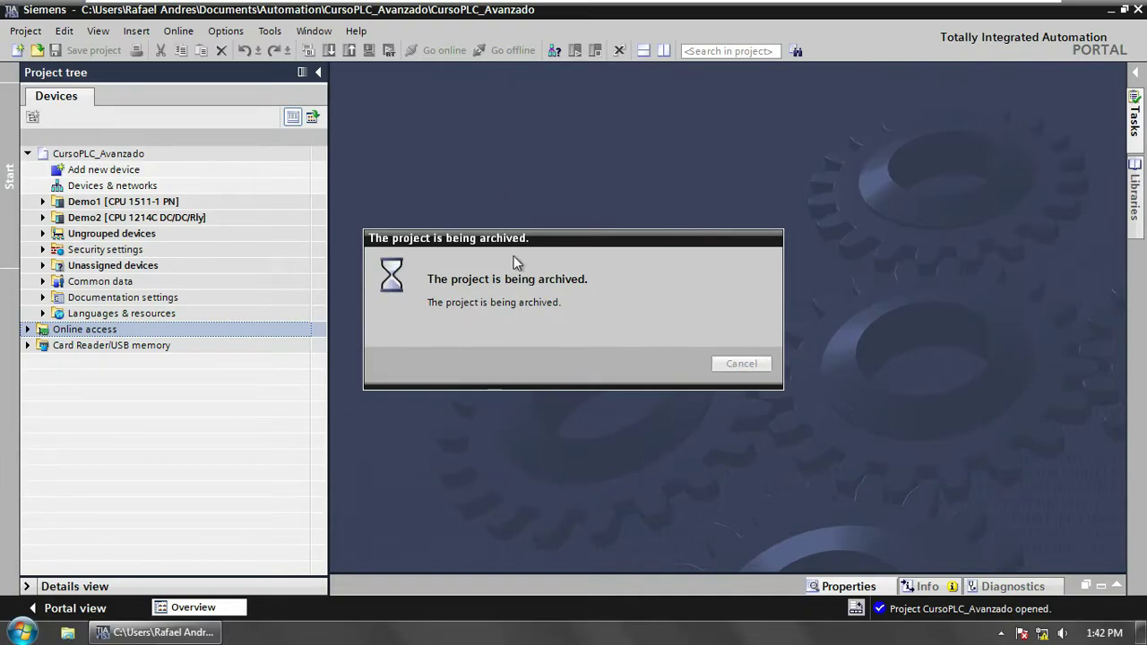
Step: Check the archived project file in the Archivar folder on the Windows desktop, and close the folder
left_click(1143, 635)
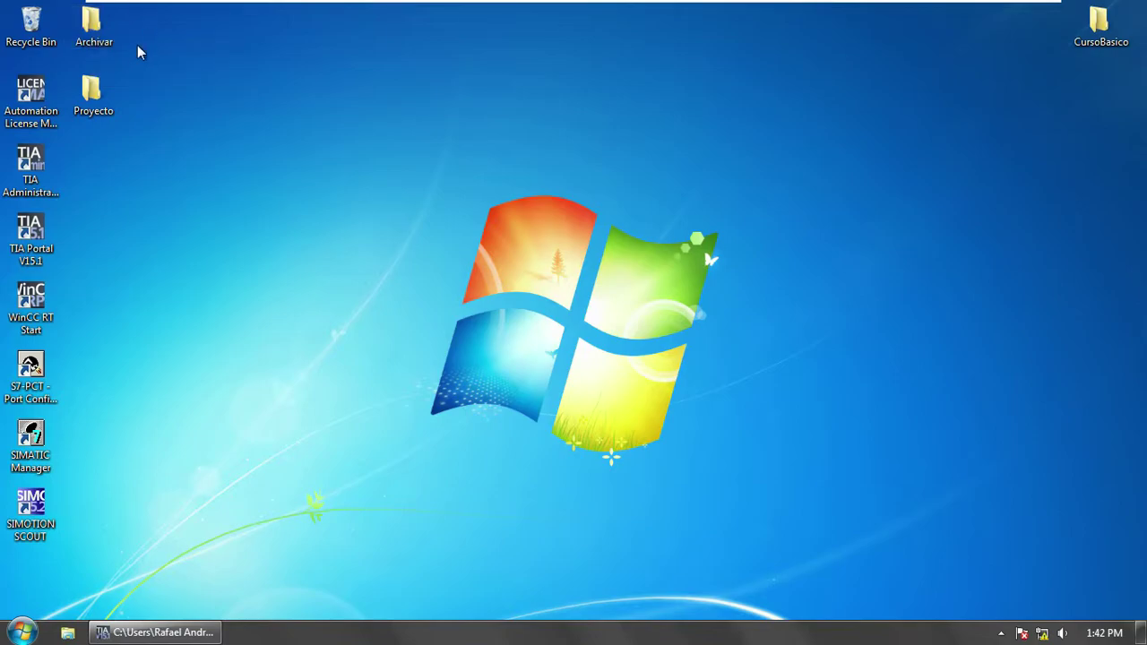
double_click(111, 43)
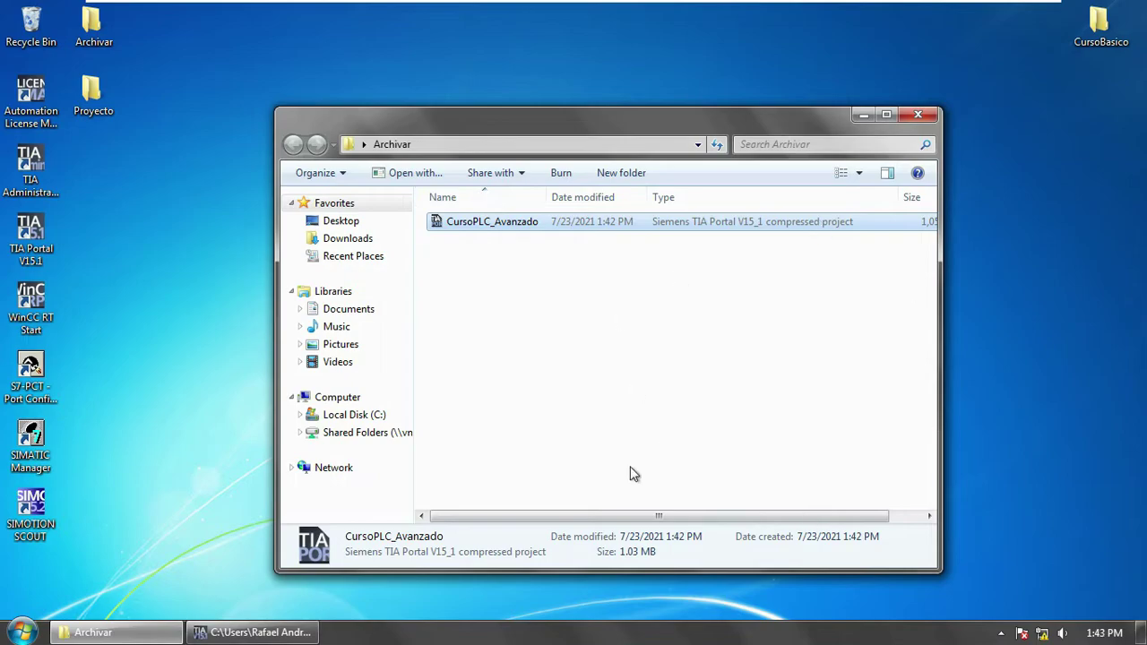
left_click(918, 115)
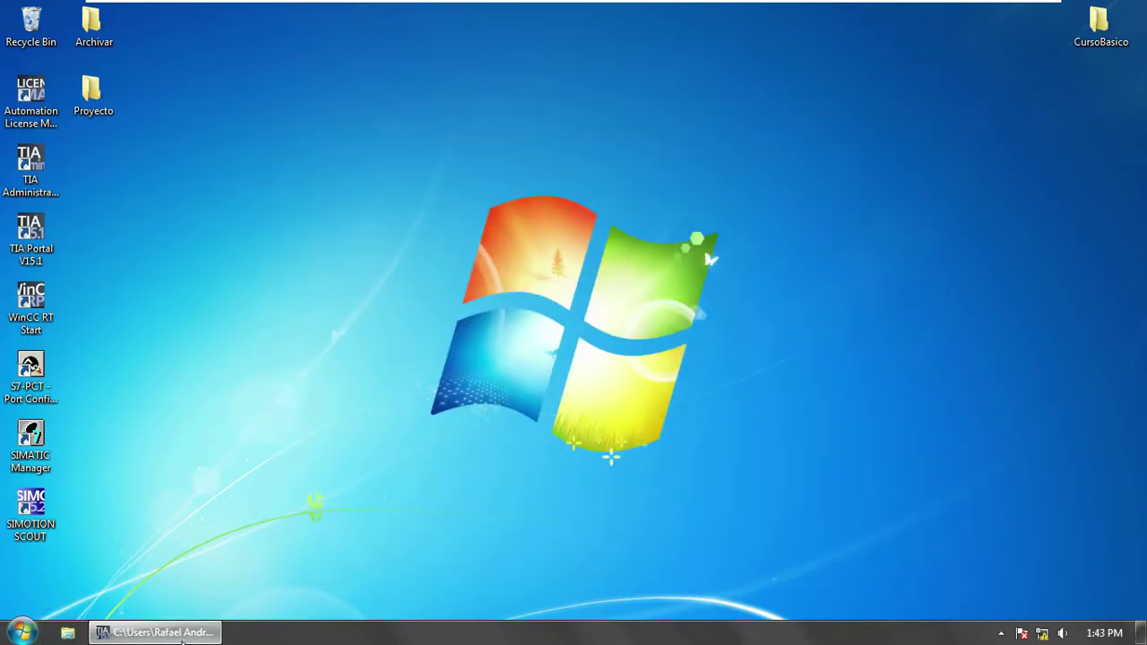
Step: Switch back to TIA Portal and close the CursoPLC_Avanzado project
left_click(162, 633)
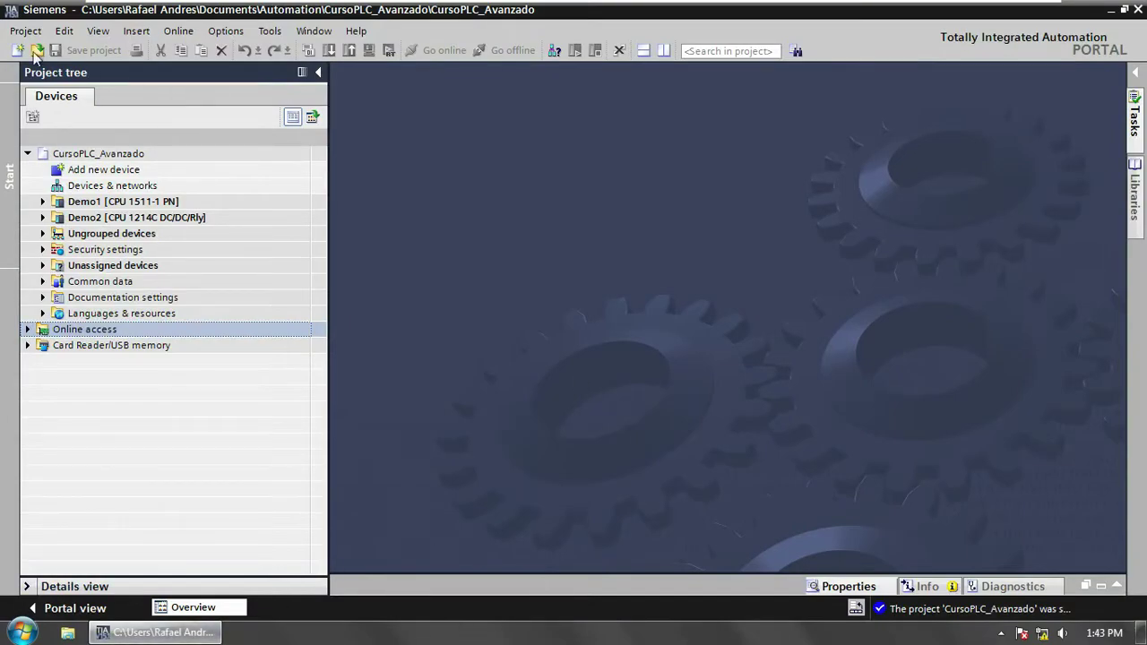
left_click(25, 31)
left_click(63, 109)
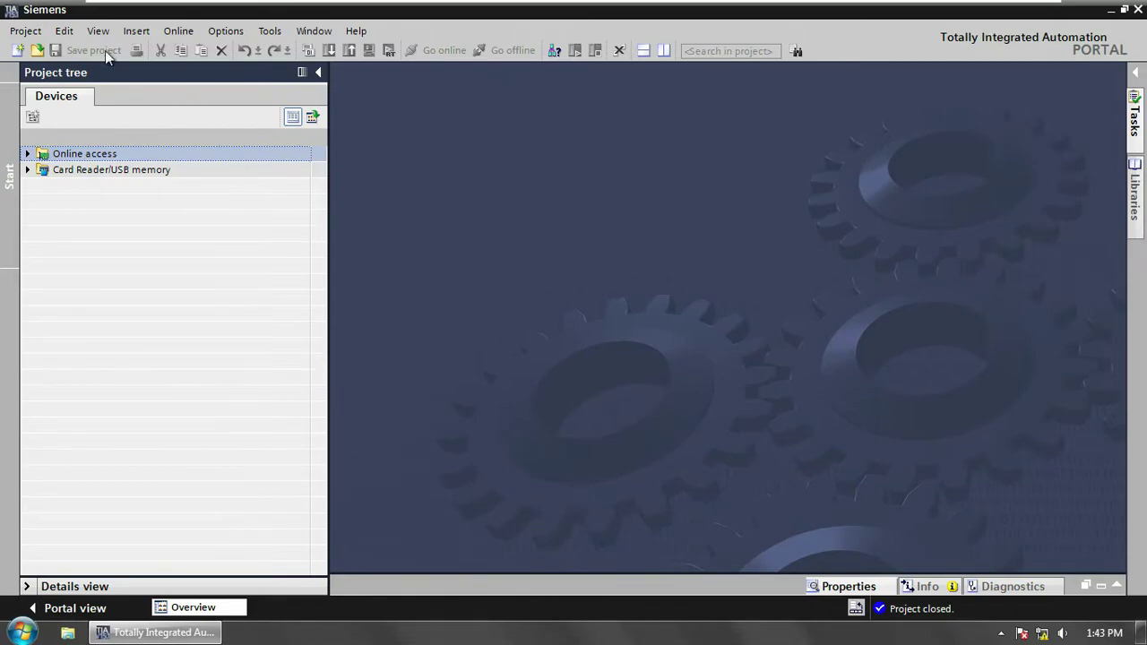
Step: Start retrieving an archived project and open the CursoPLC_Avanzado archive from the Desktop's Archivar folder
left_click(40, 34)
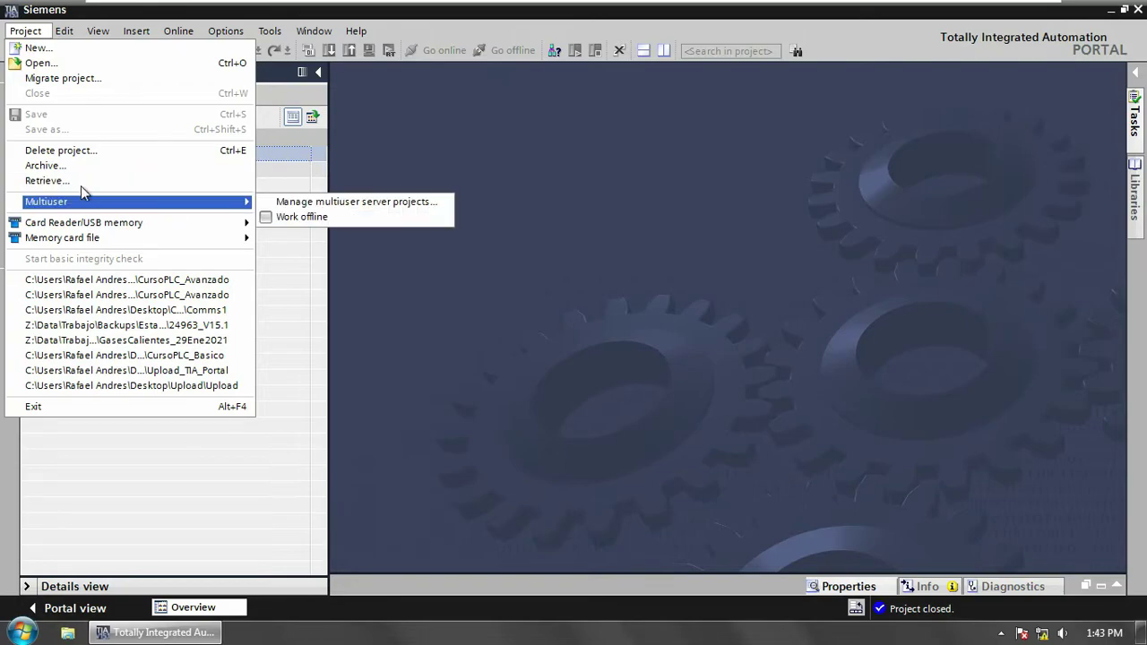
left_click(79, 184)
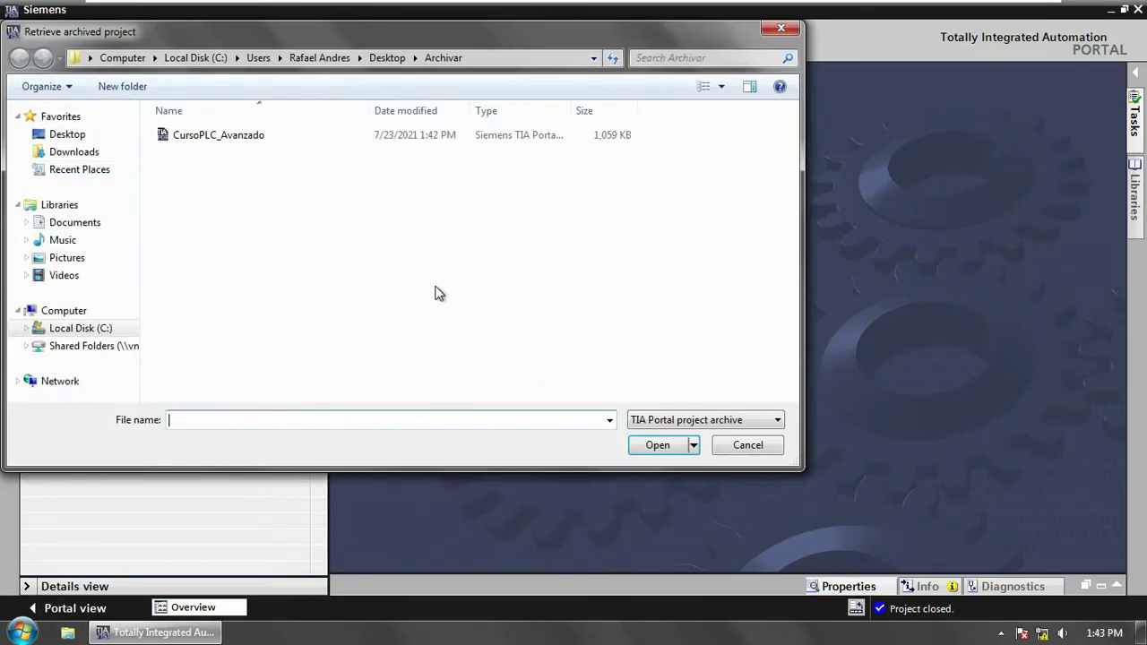
left_click(120, 57)
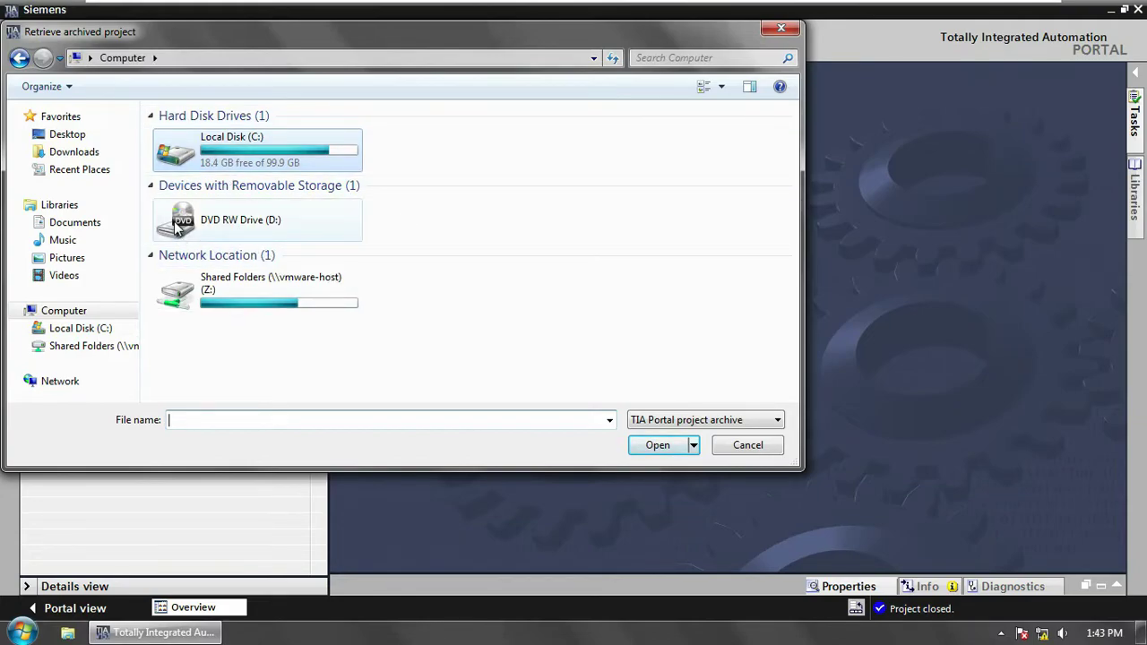
left_click(72, 134)
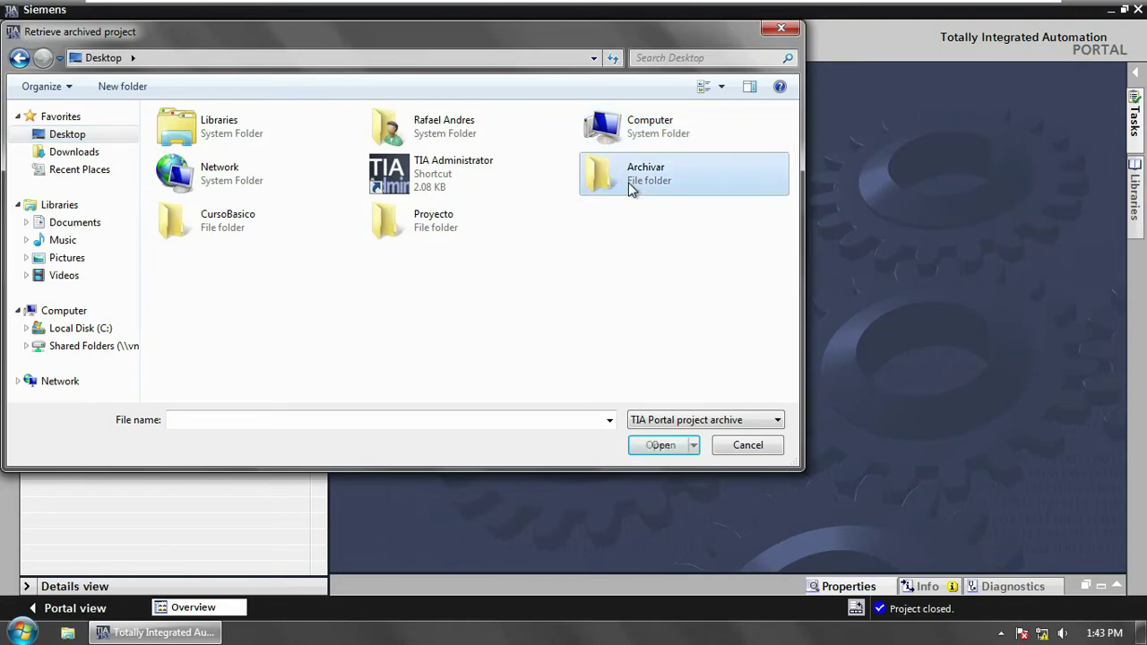
double_click(629, 182)
left_click(235, 135)
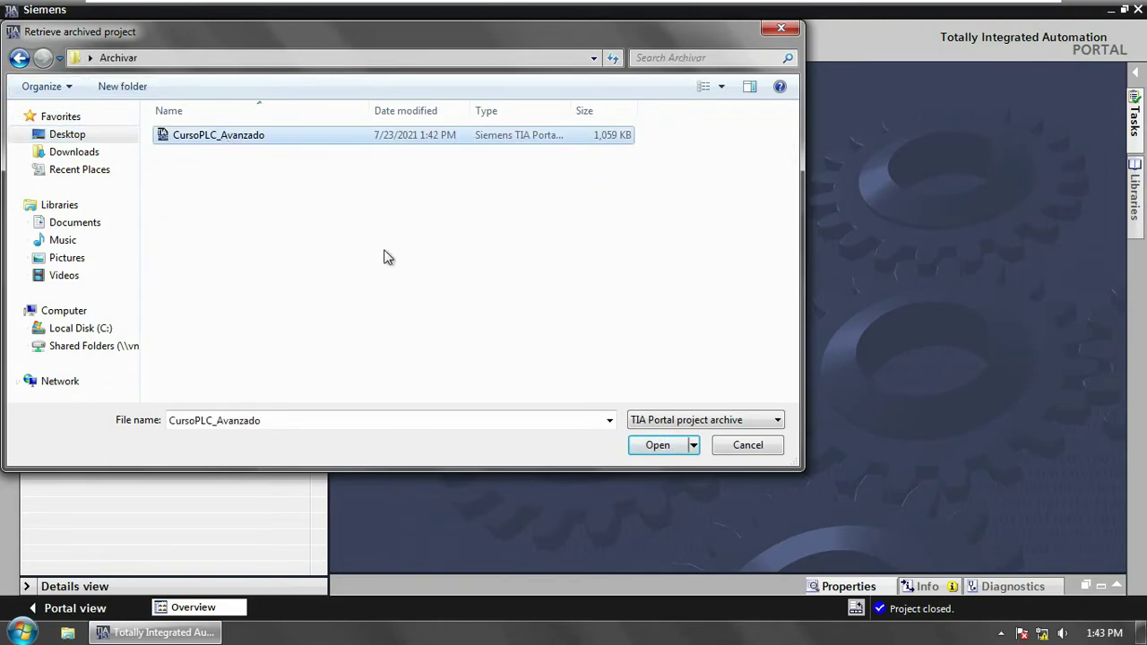
left_click(658, 445)
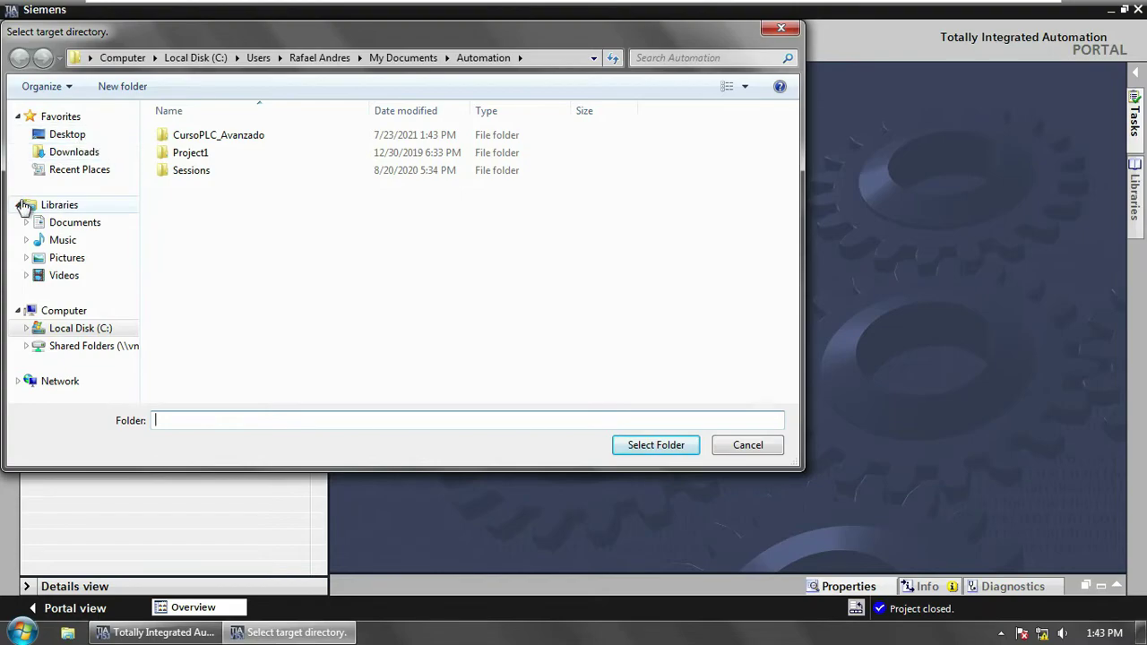
Step: Choose the Desktop's Proyecto folder as the target directory and retrieve the project into it
left_click(60, 140)
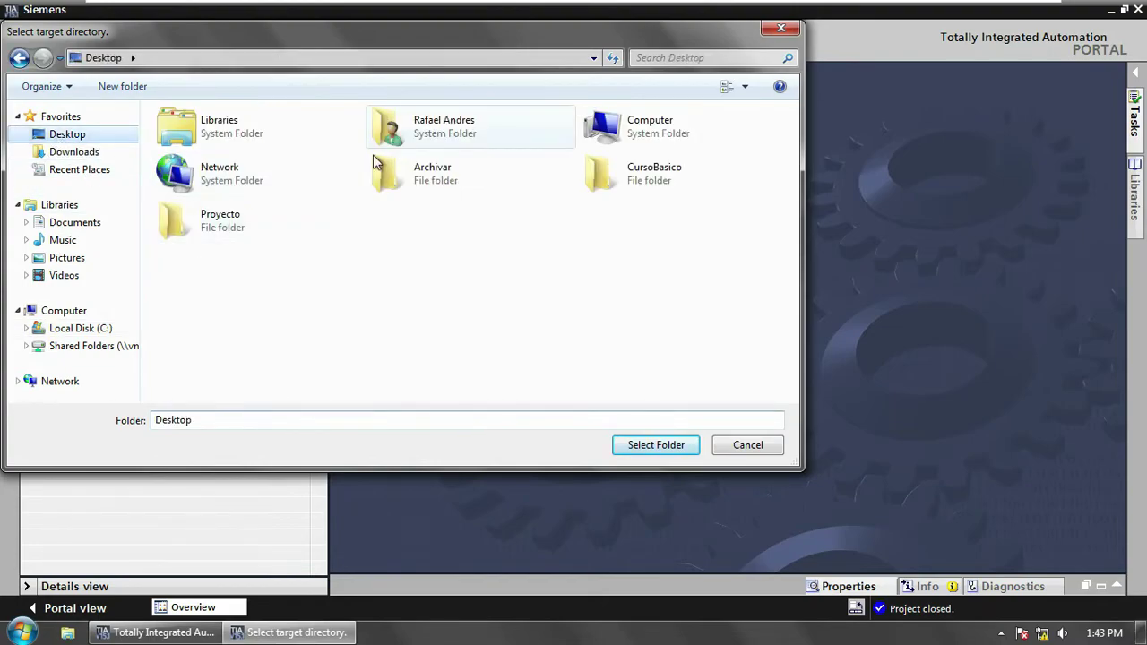
double_click(208, 224)
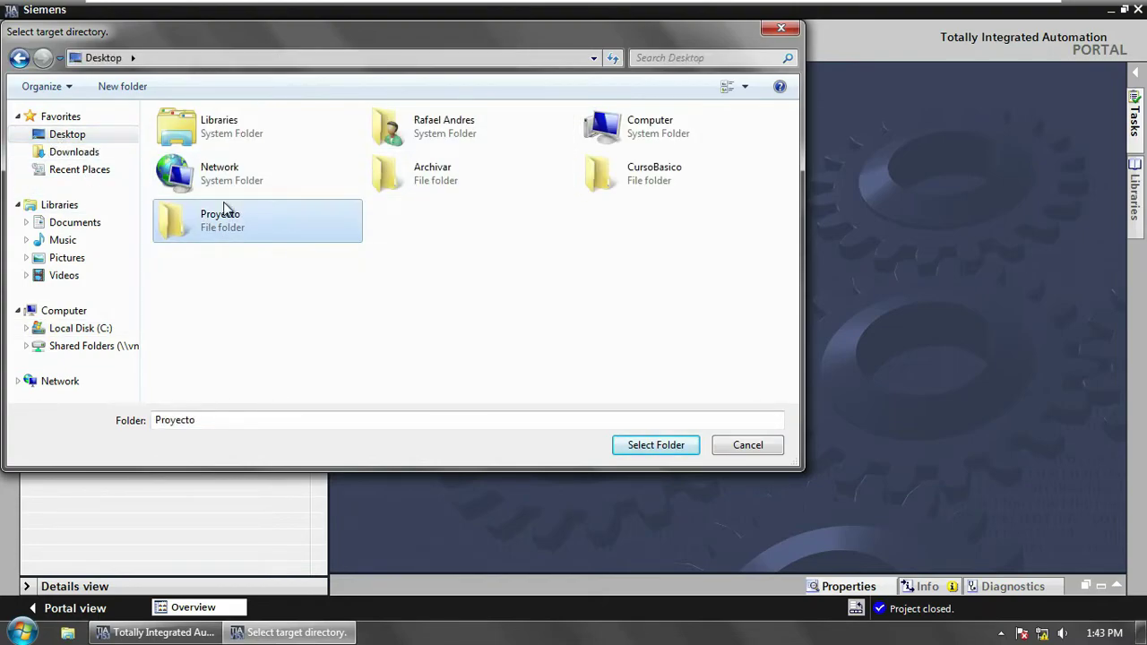
left_click(677, 445)
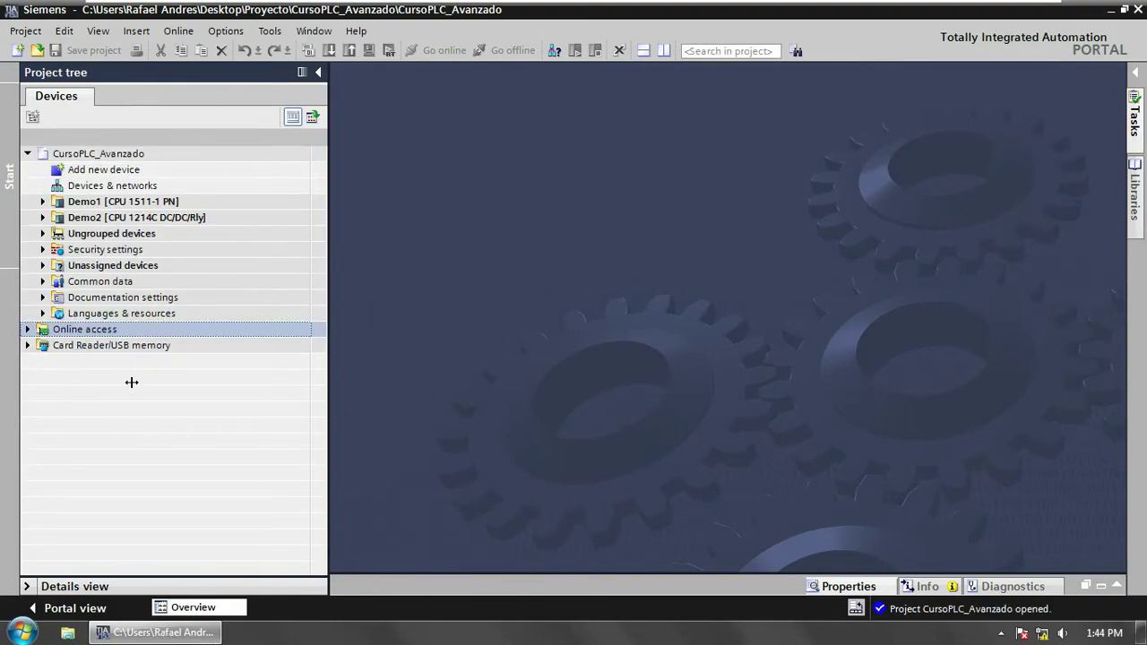
Step: Examine the retrieved CursoPLC_Avanzado folder inside Proyecto on the Windows desktop, and close the window
key("super+d")
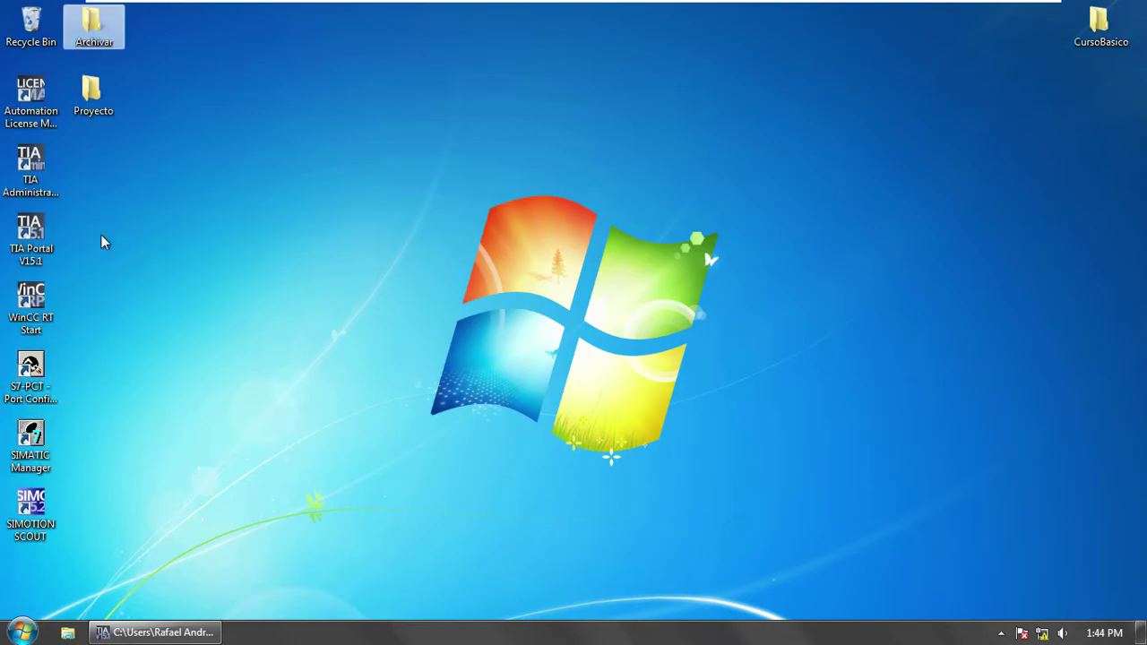
double_click(101, 98)
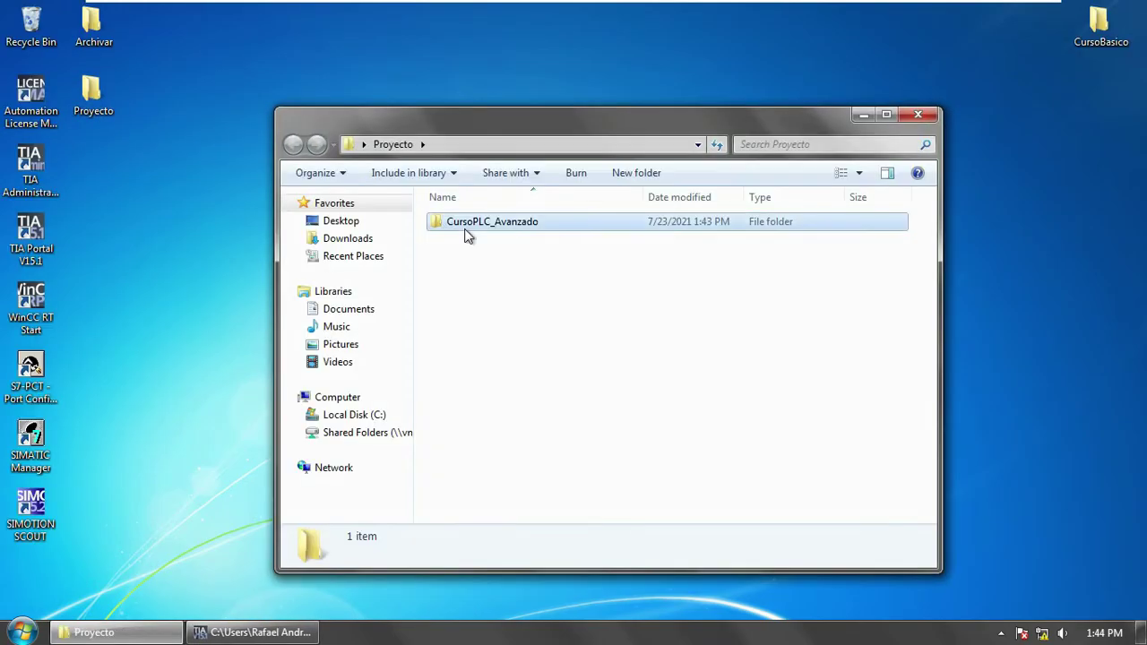
double_click(466, 231)
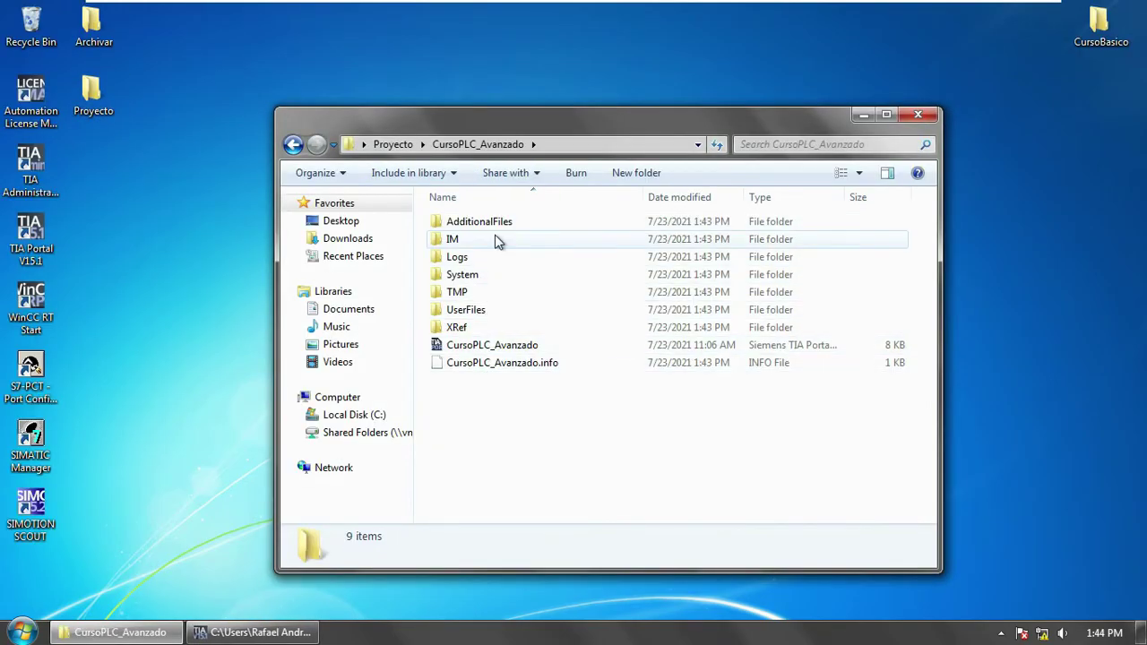
left_click(921, 116)
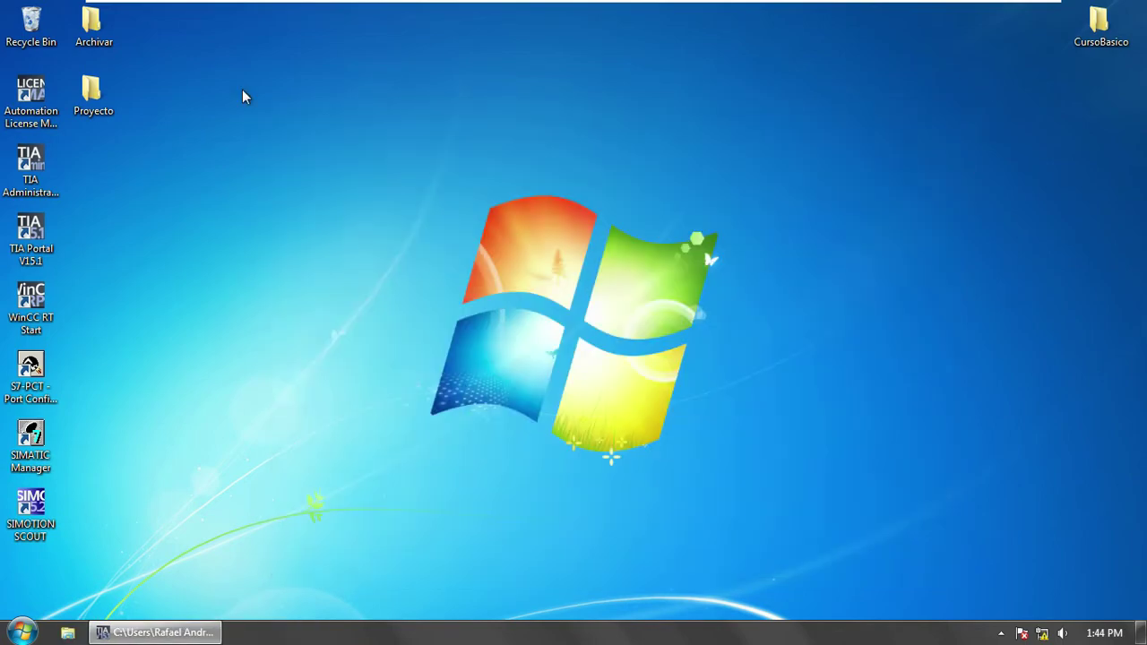